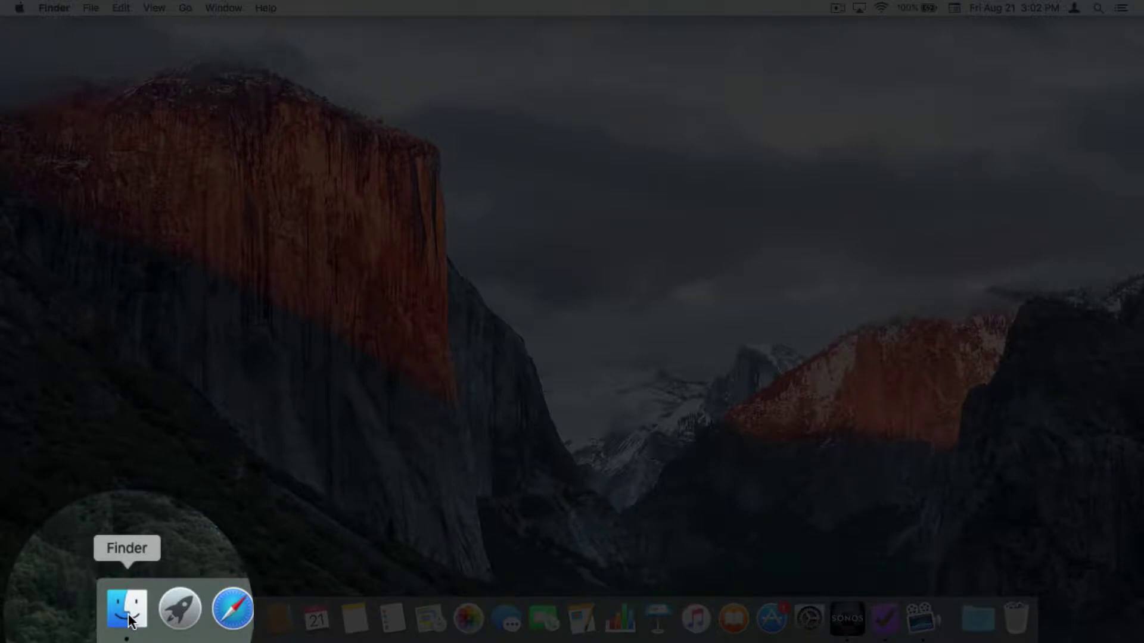
Step: View the Applications folder in a new Finder window, close that window, and open the Trash
{"action": "left_click", "coordinate": [129, 619]}
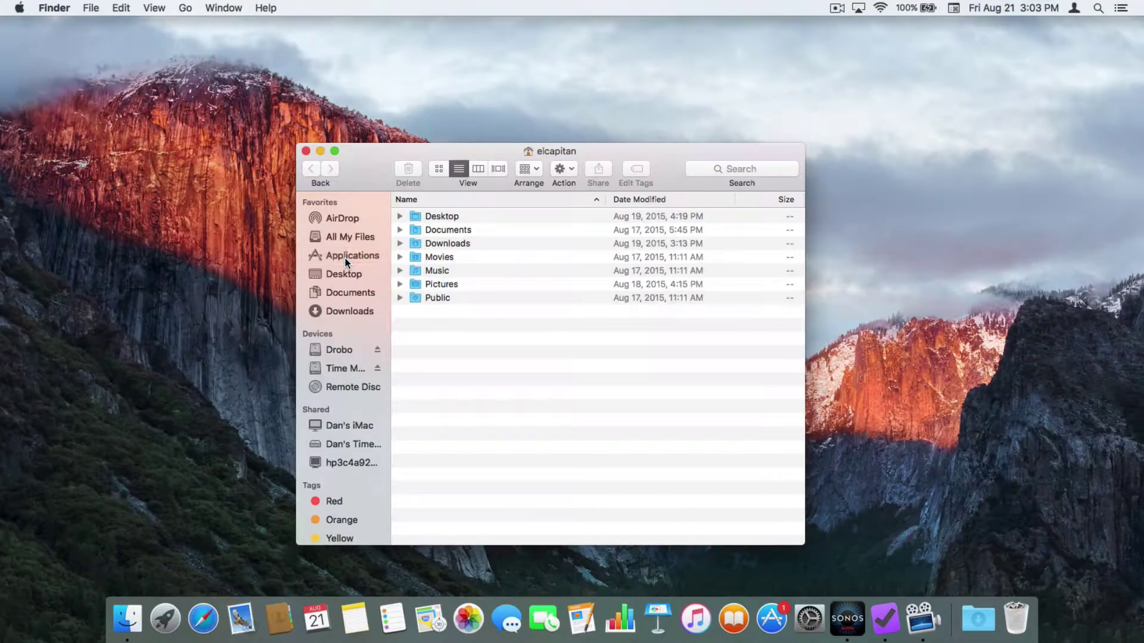
{"action": "left_click", "coordinate": [345, 259]}
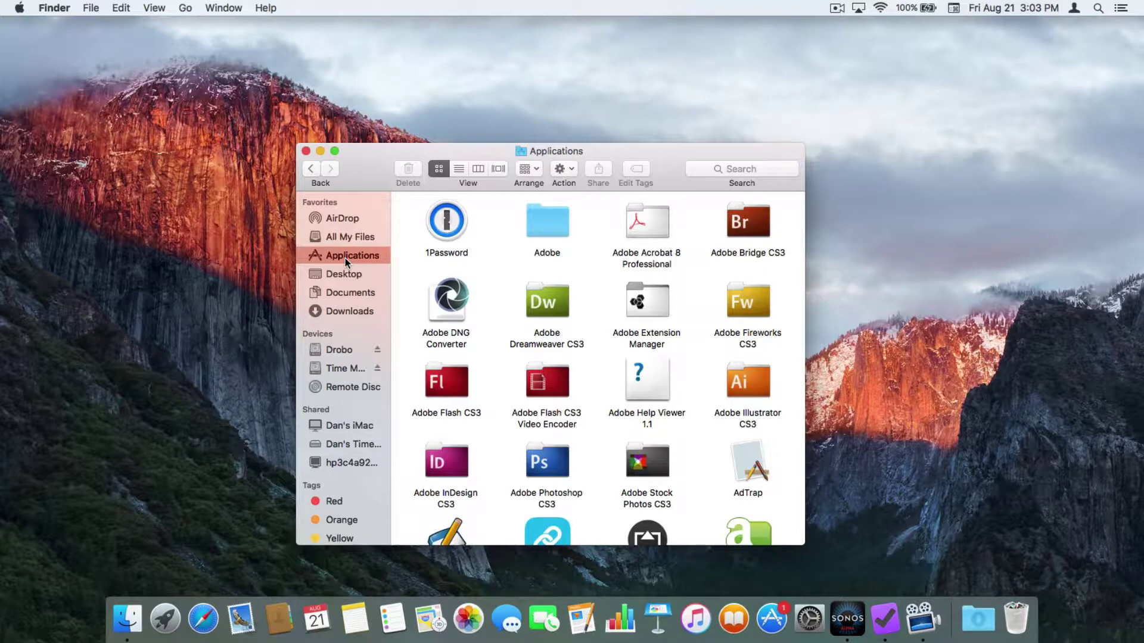
{"action": "key", "text": "super+w"}
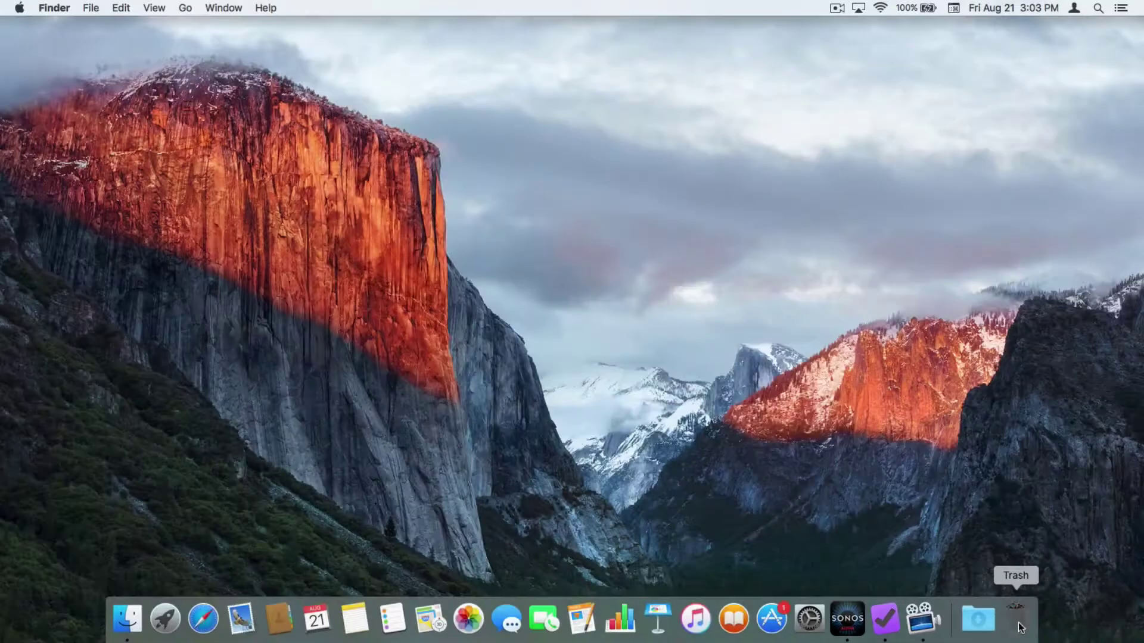
{"action": "left_click", "coordinate": [1018, 624]}
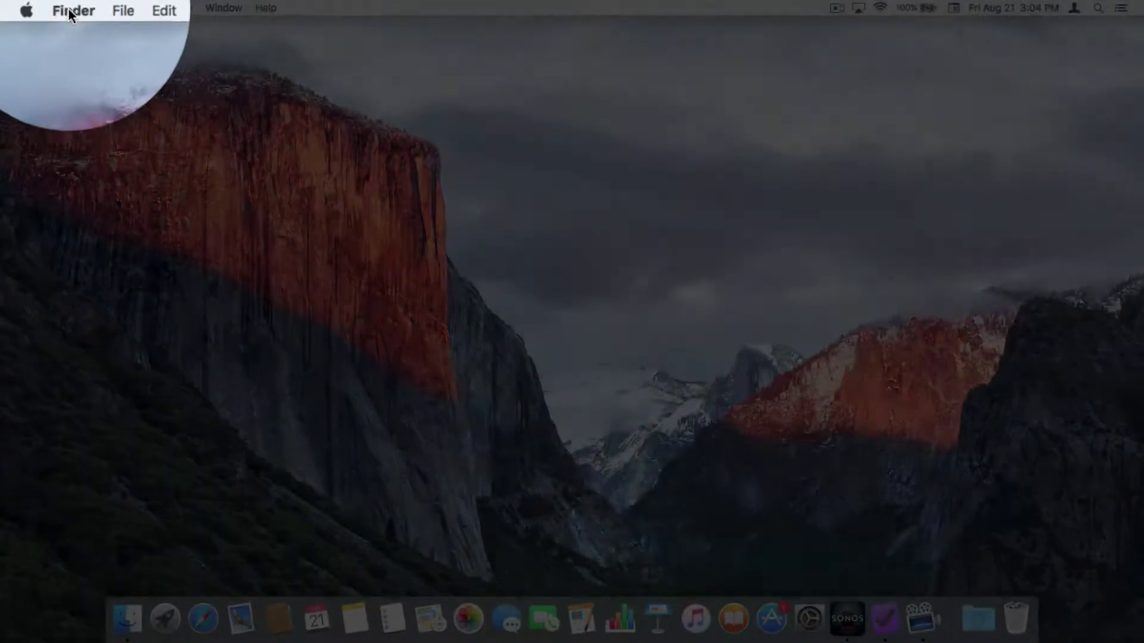
Step: Look over the Finder's own commands and the Apple system commands without choosing any
{"action": "left_click", "coordinate": [51, 8]}
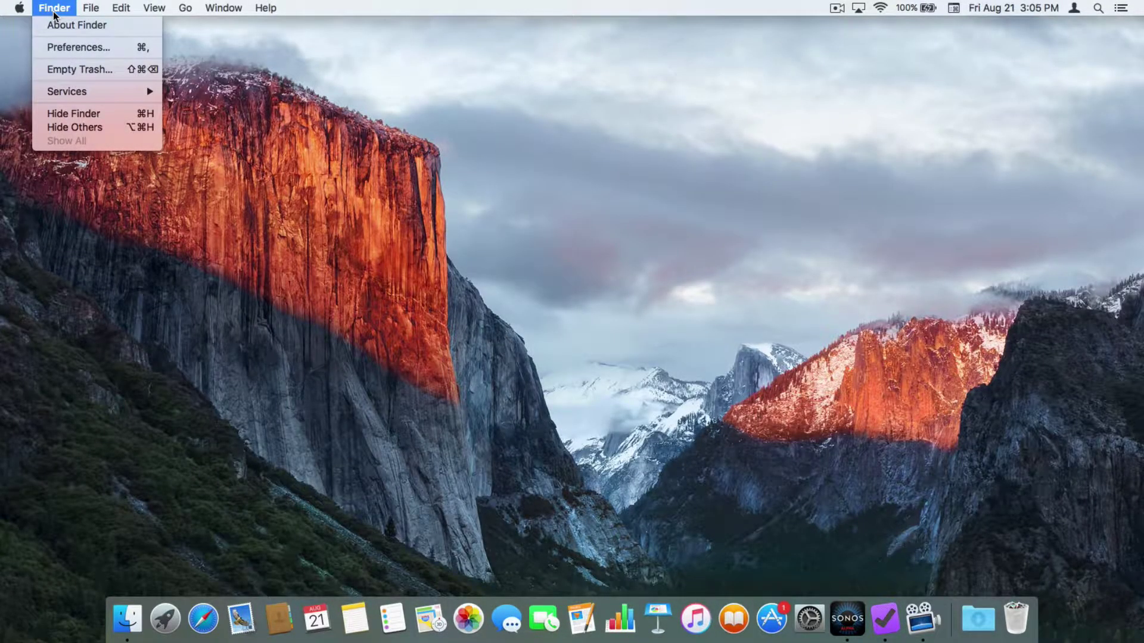
{"action": "left_click", "coordinate": [264, 129]}
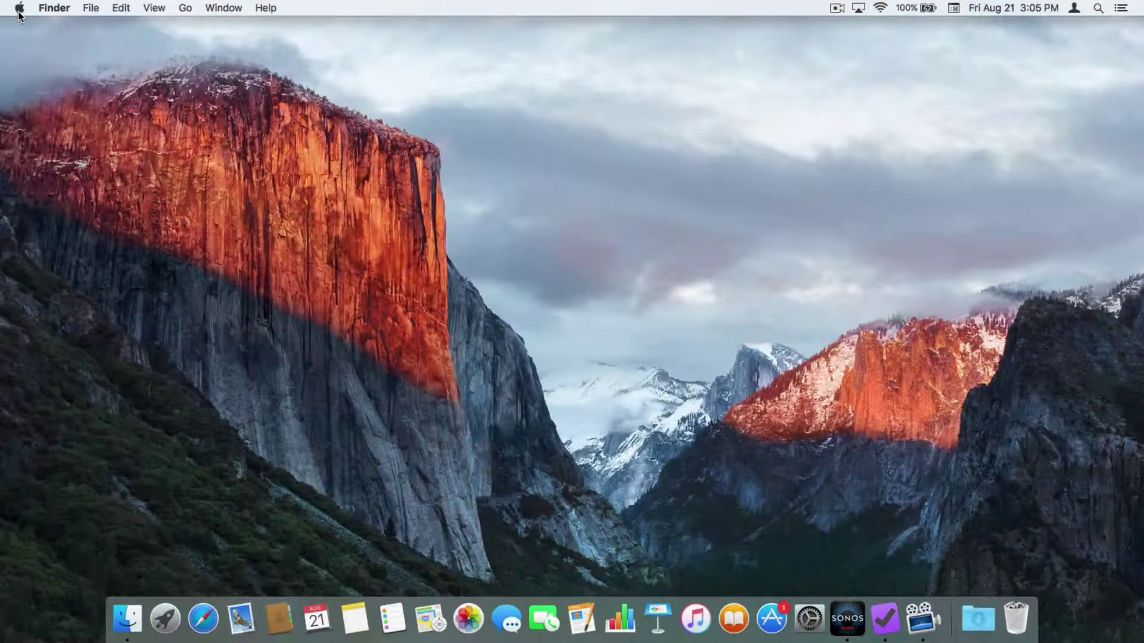
{"action": "left_click", "coordinate": [20, 8]}
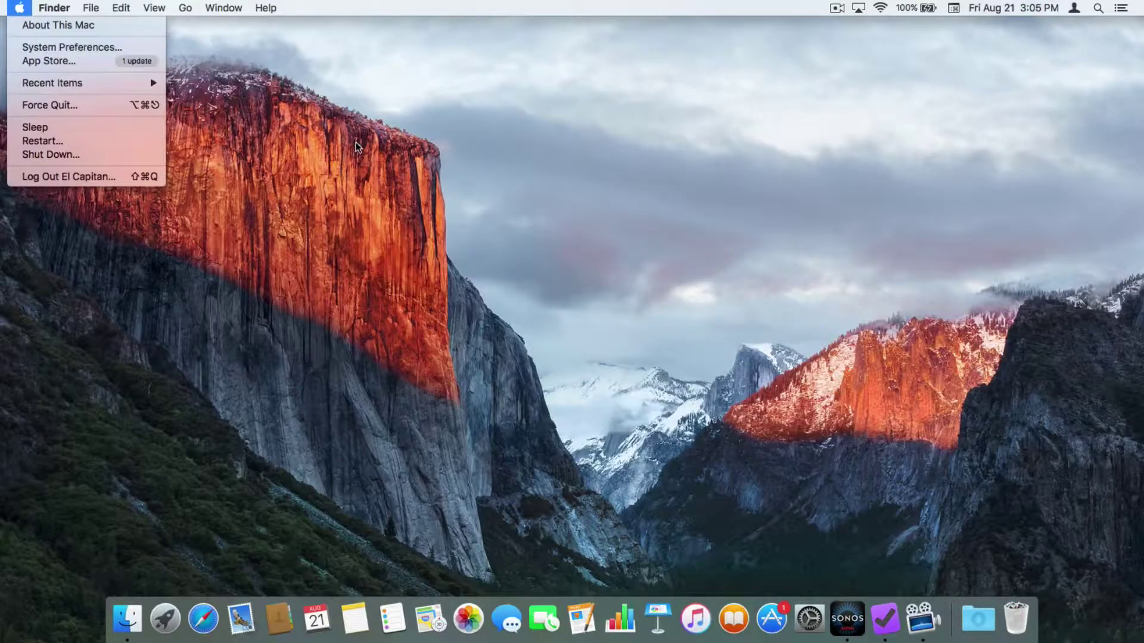
{"action": "left_click", "coordinate": [356, 142]}
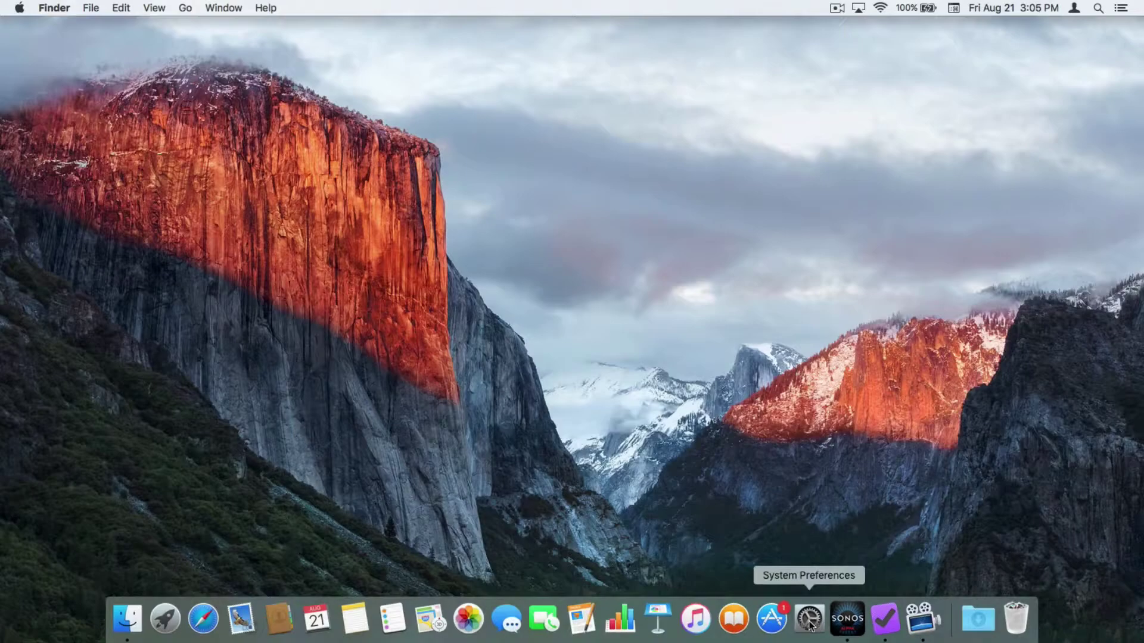
Step: Look through the list of System Preferences panes, view the Desktop & Screen Saver settings, and return to the overview of all preferences
{"action": "right_click", "coordinate": [809, 619]}
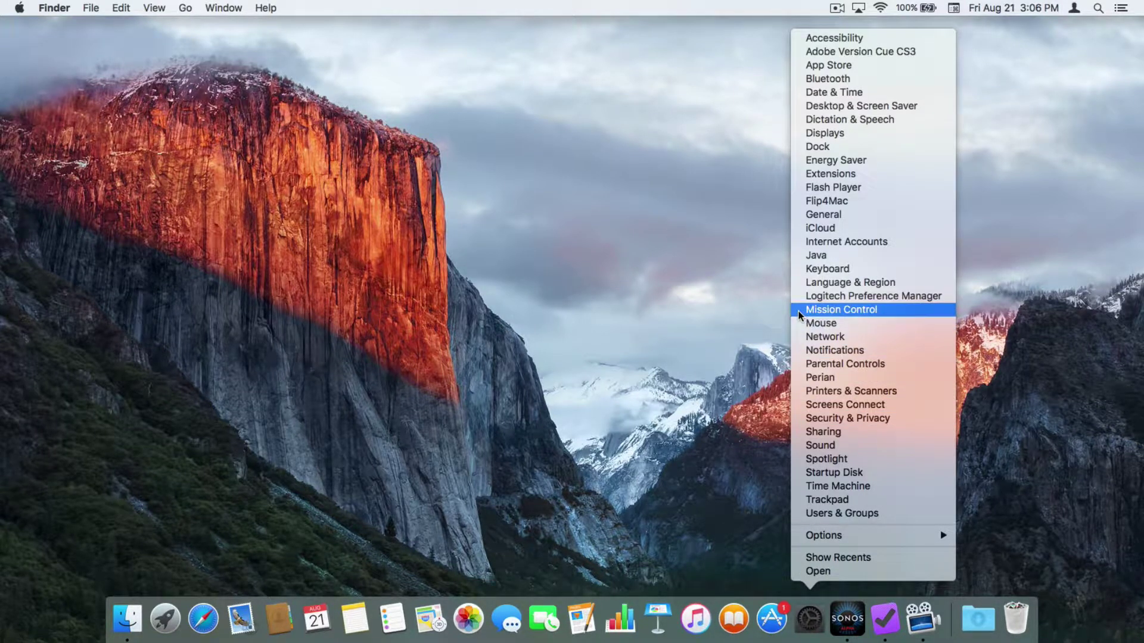
{"action": "left_click", "coordinate": [633, 330]}
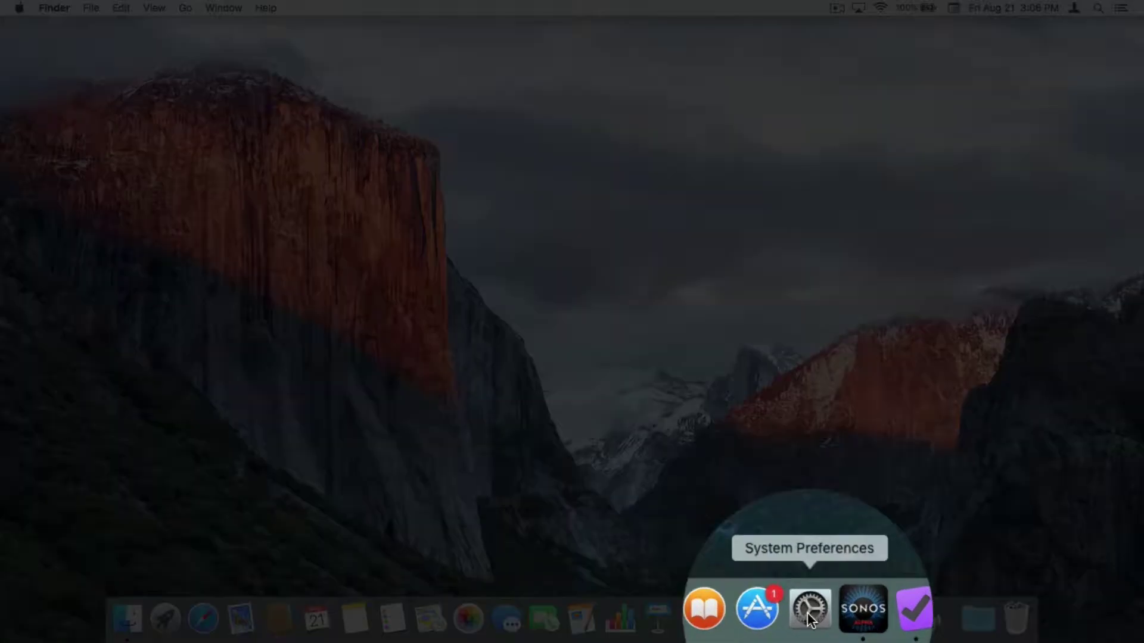
{"action": "left_click", "coordinate": [809, 618]}
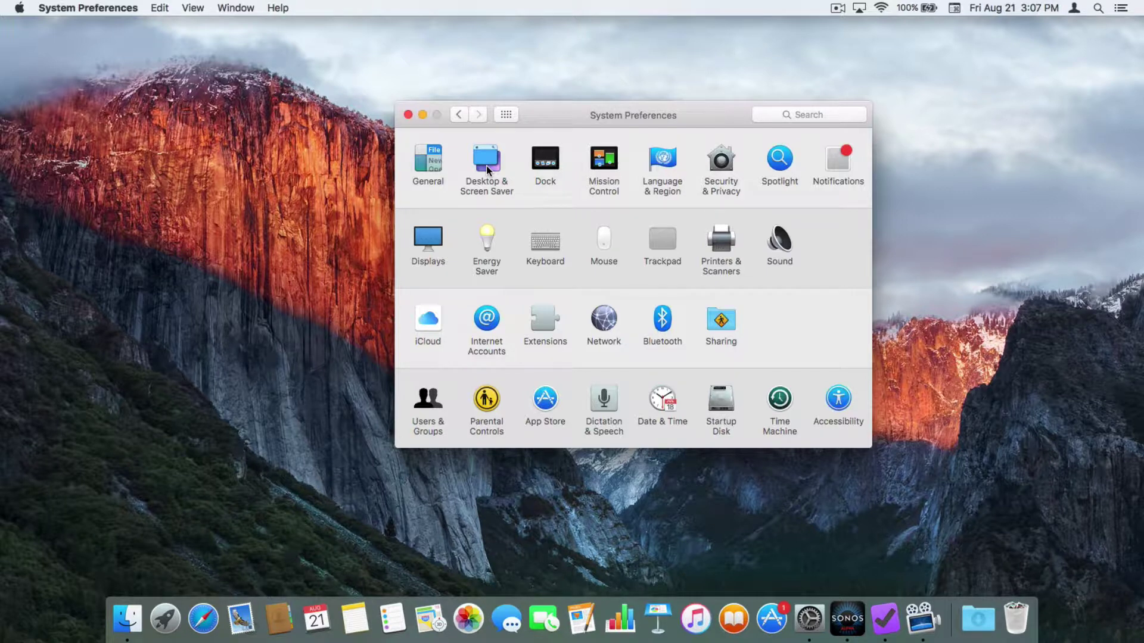
{"action": "left_click", "coordinate": [486, 165]}
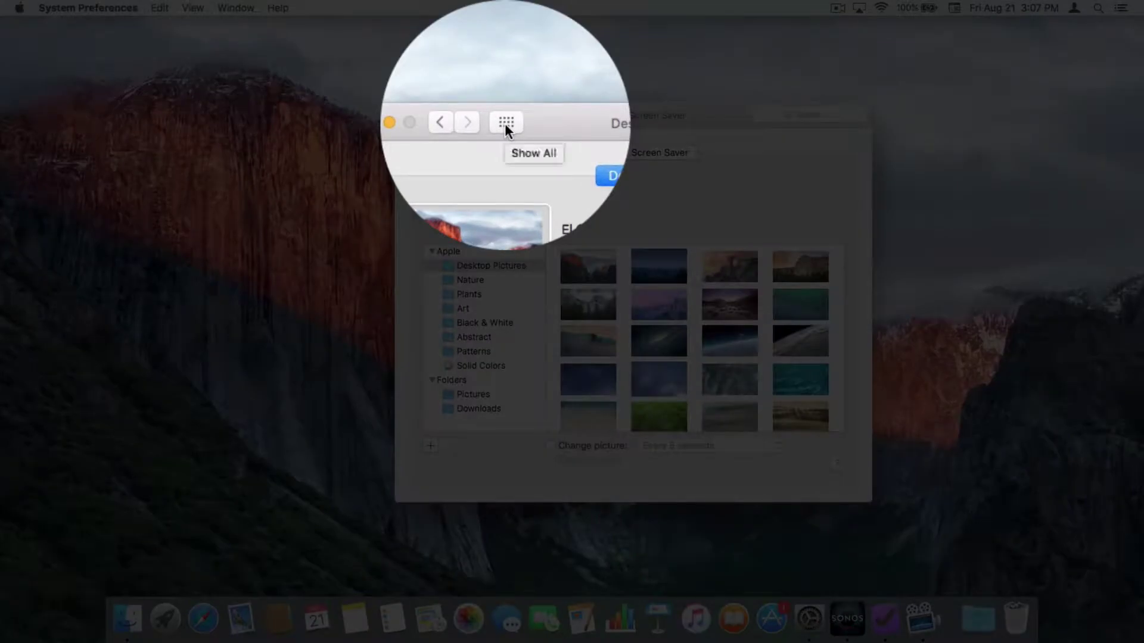
{"action": "left_click", "coordinate": [505, 122]}
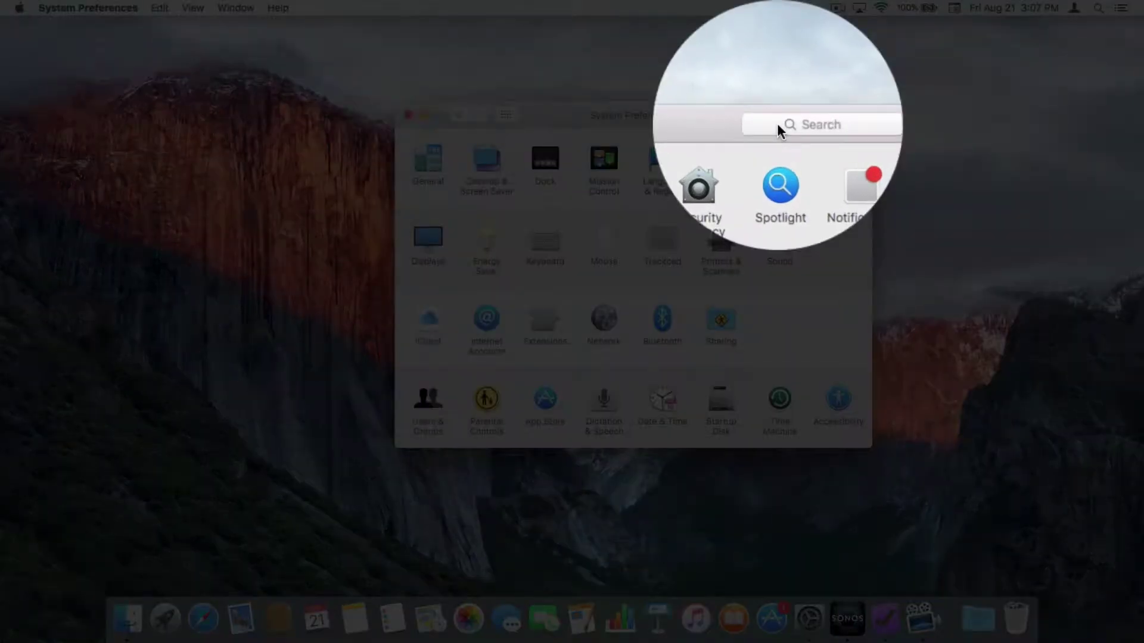
Step: Search the preferences for "wallpa" and quit System Preferences
{"action": "left_click", "coordinate": [777, 114]}
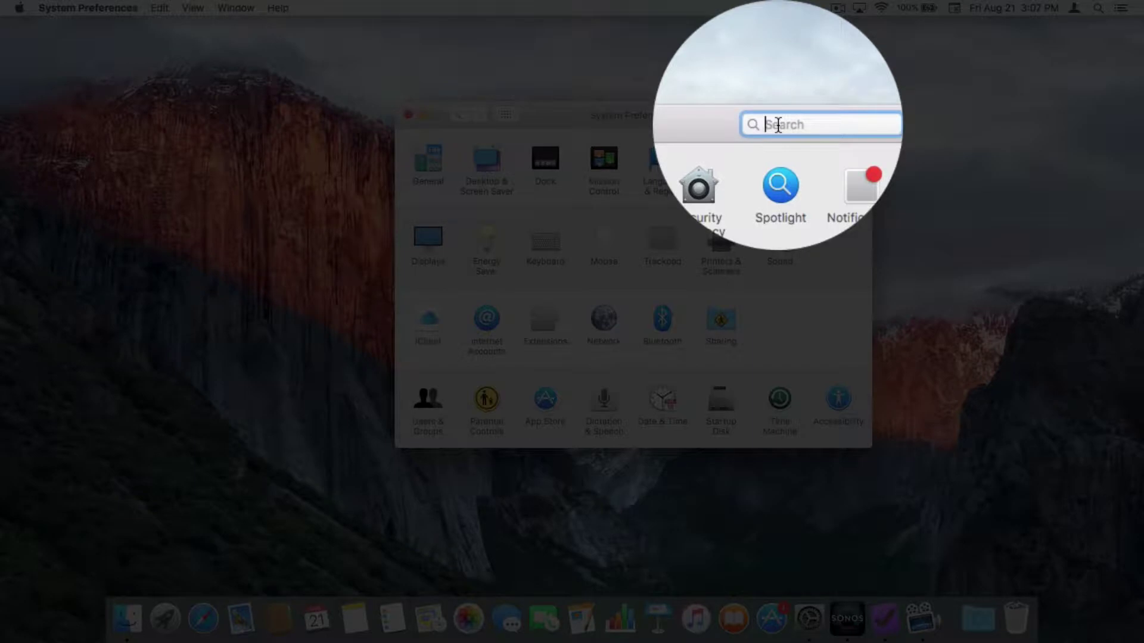
{"action": "type", "text": "wallpa"}
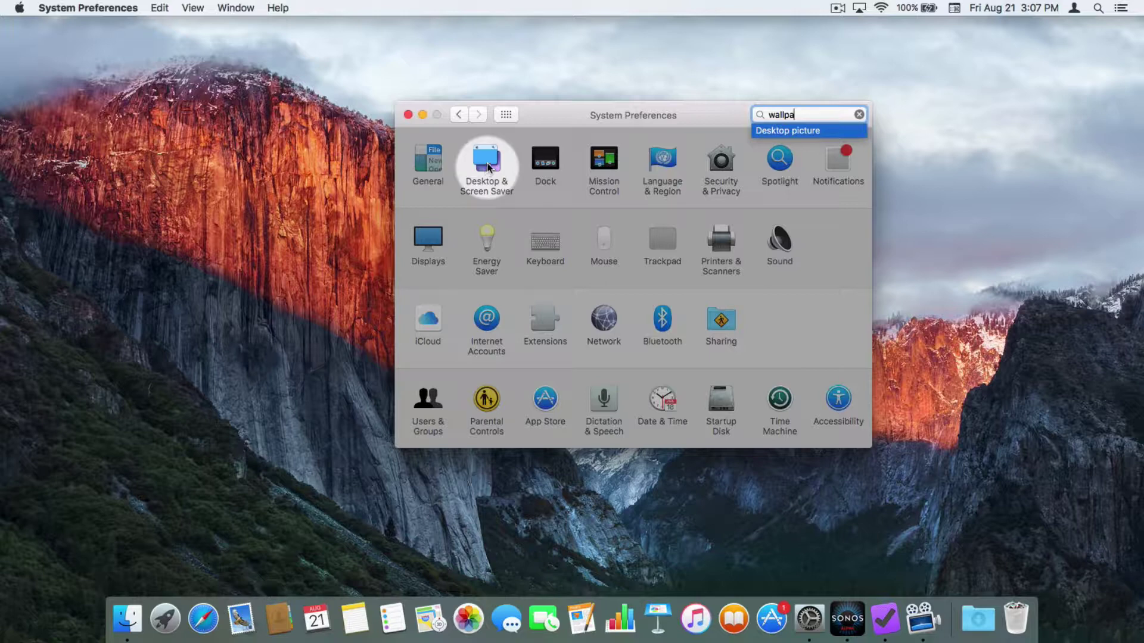
{"action": "key", "text": "super+q"}
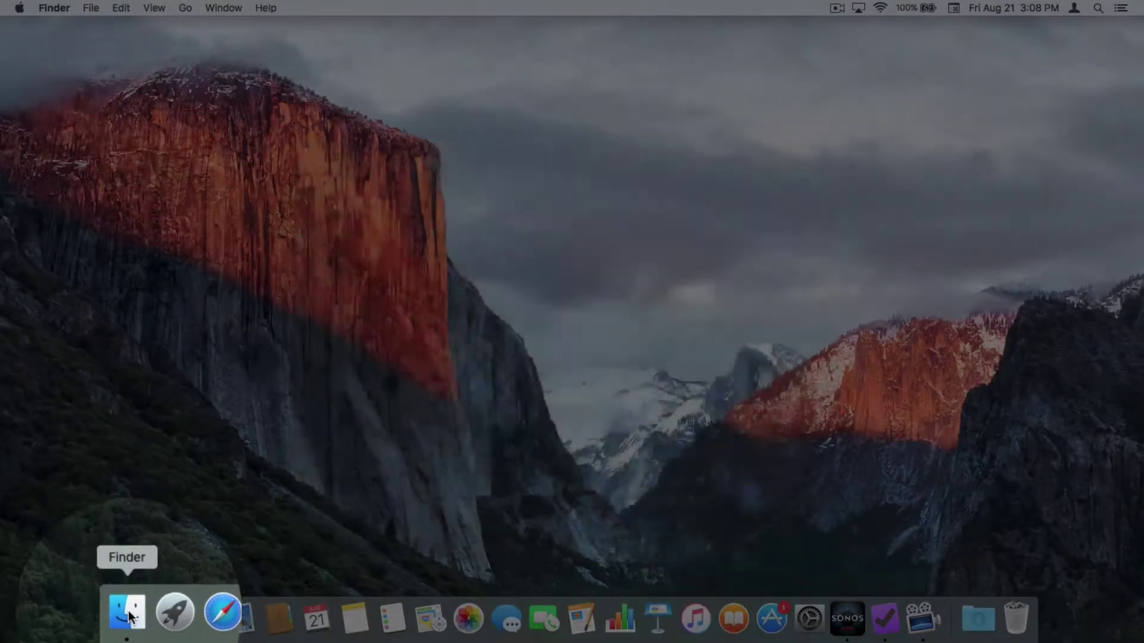
Step: Add the Applications folder to the Dock beside the Downloads folder, and close the Finder window
{"action": "left_click", "coordinate": [128, 617]}
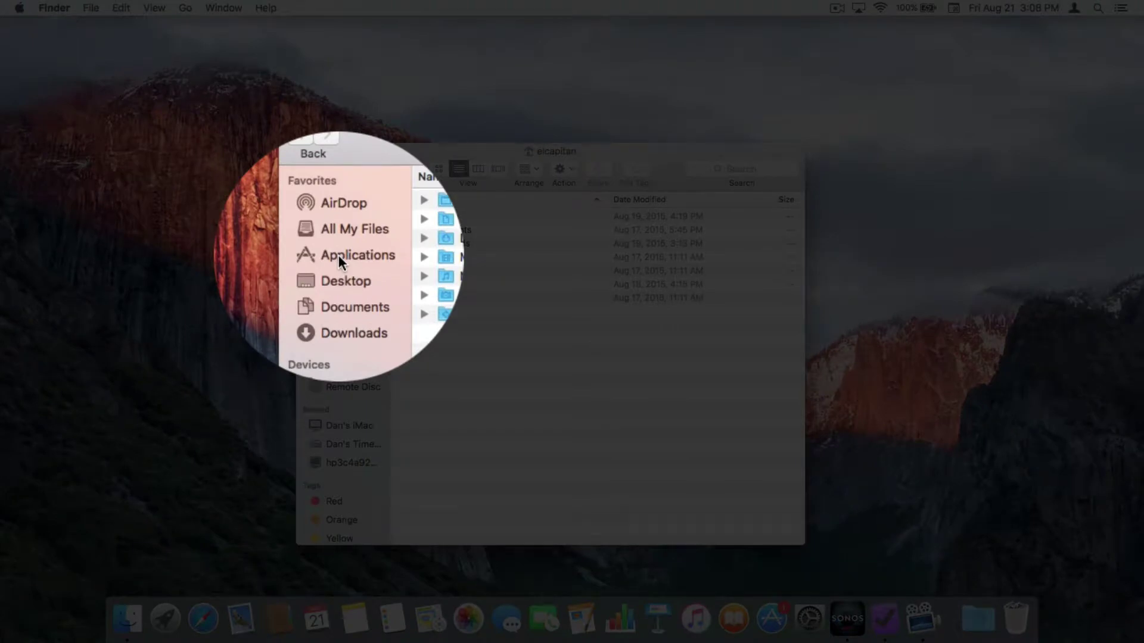
{"action": "left_click", "coordinate": [338, 255]}
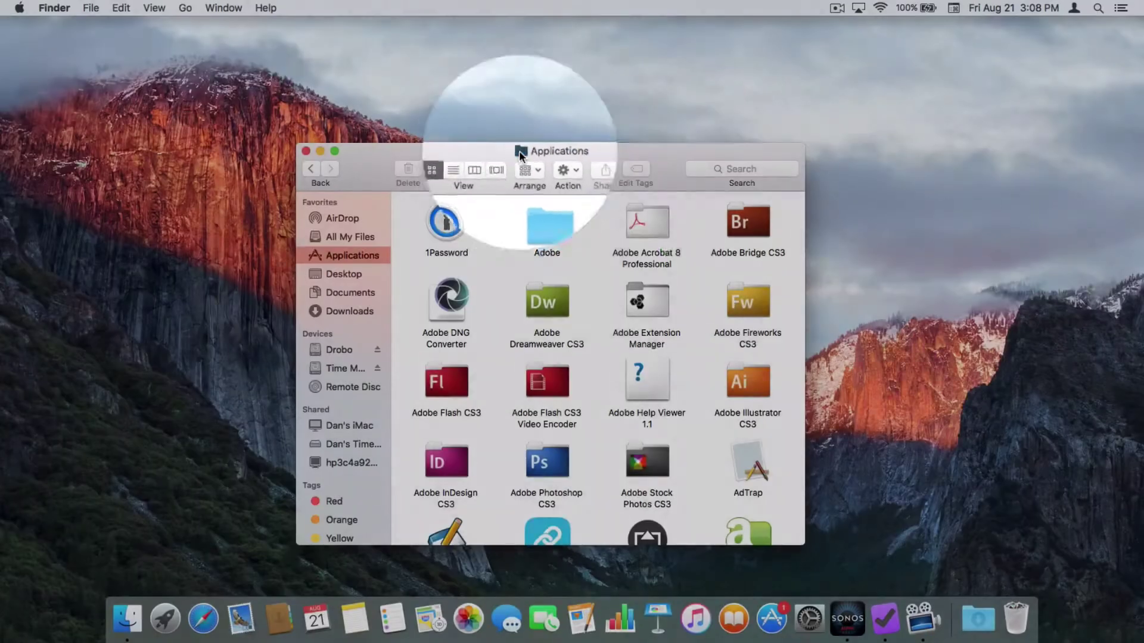
{"action": "left_click_drag", "start_coordinate": [519, 151], "coordinate": [958, 626]}
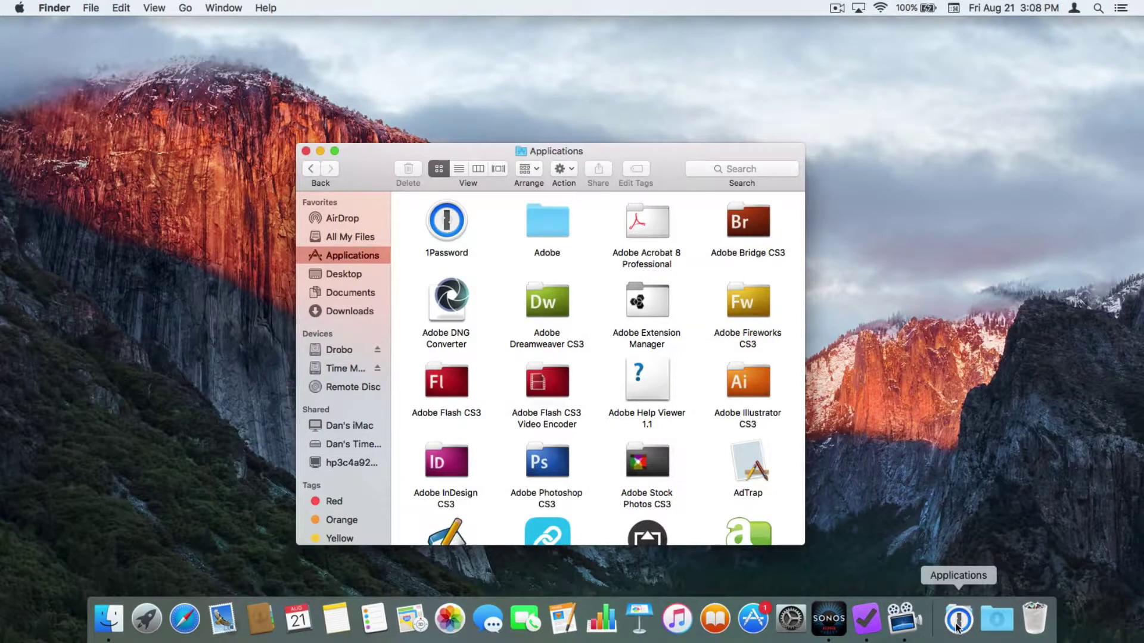
{"action": "left_click", "coordinate": [306, 151]}
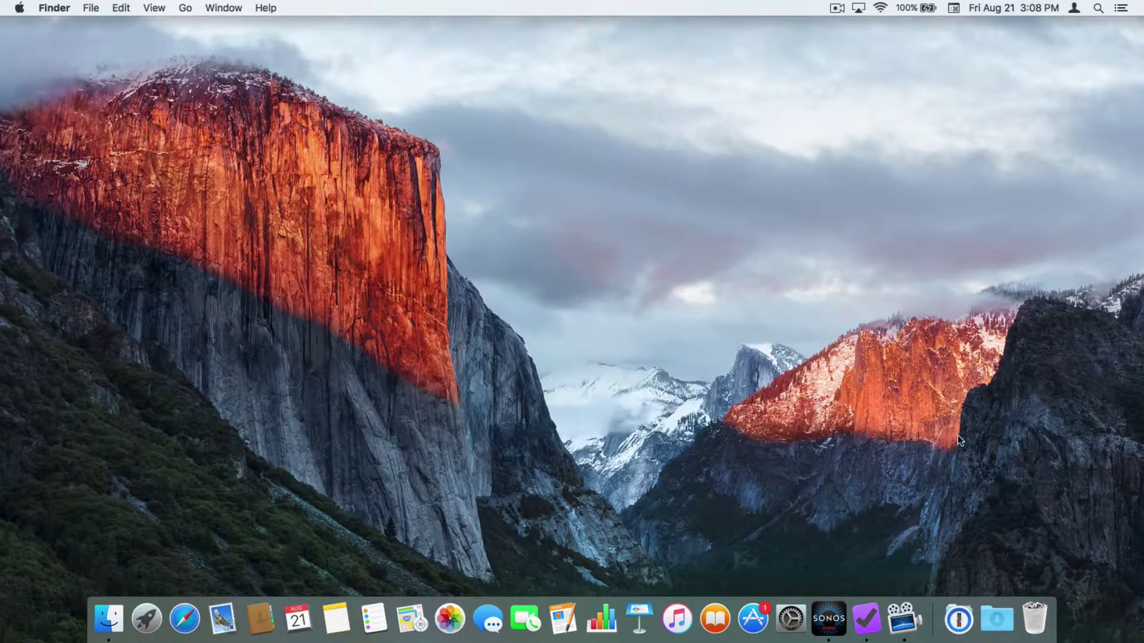
Step: Browse the Applications stack in the Dock down to its last entries and dismiss it
{"action": "left_click", "coordinate": [959, 621]}
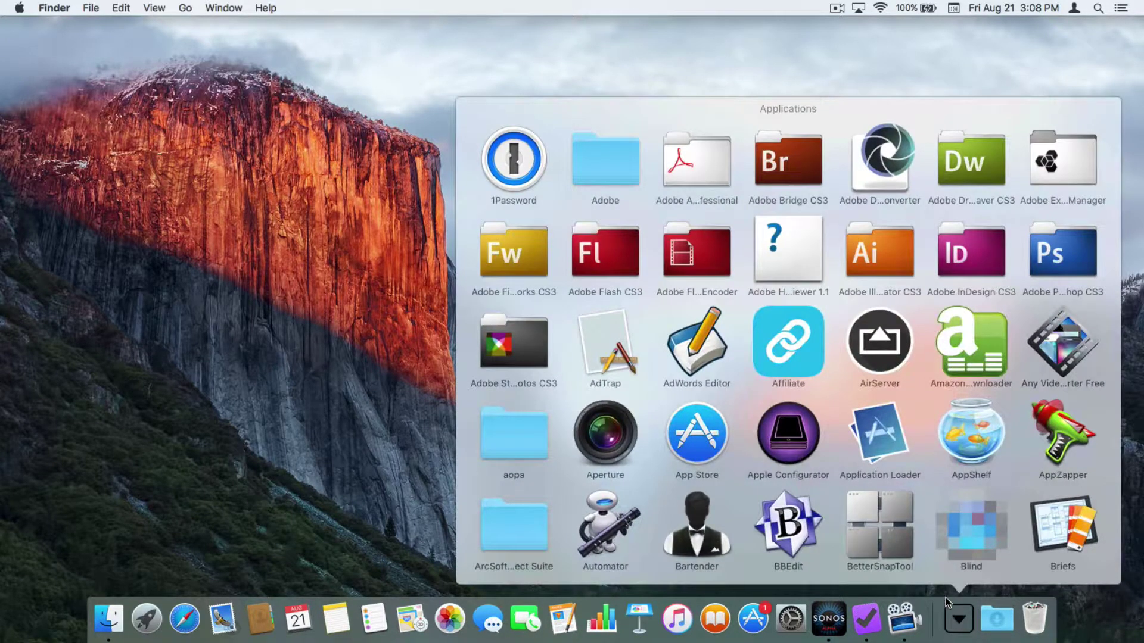
{"action": "scroll", "coordinate": [879, 473], "scroll_direction": "down", "scroll_amount": 20}
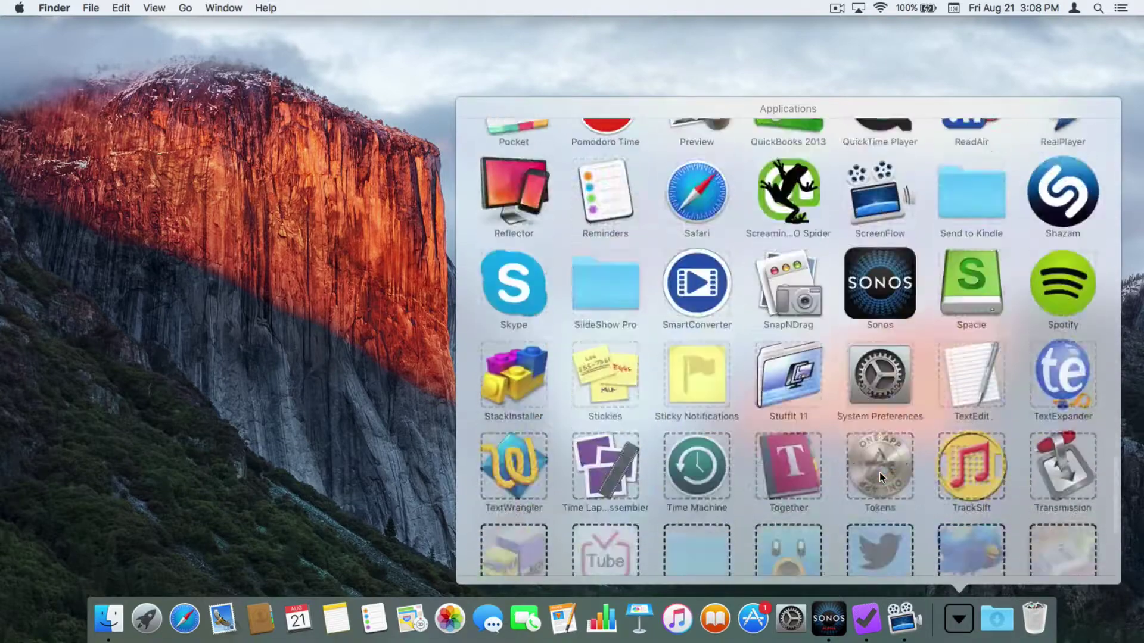
{"action": "scroll", "coordinate": [879, 473], "scroll_direction": "down", "scroll_amount": 5}
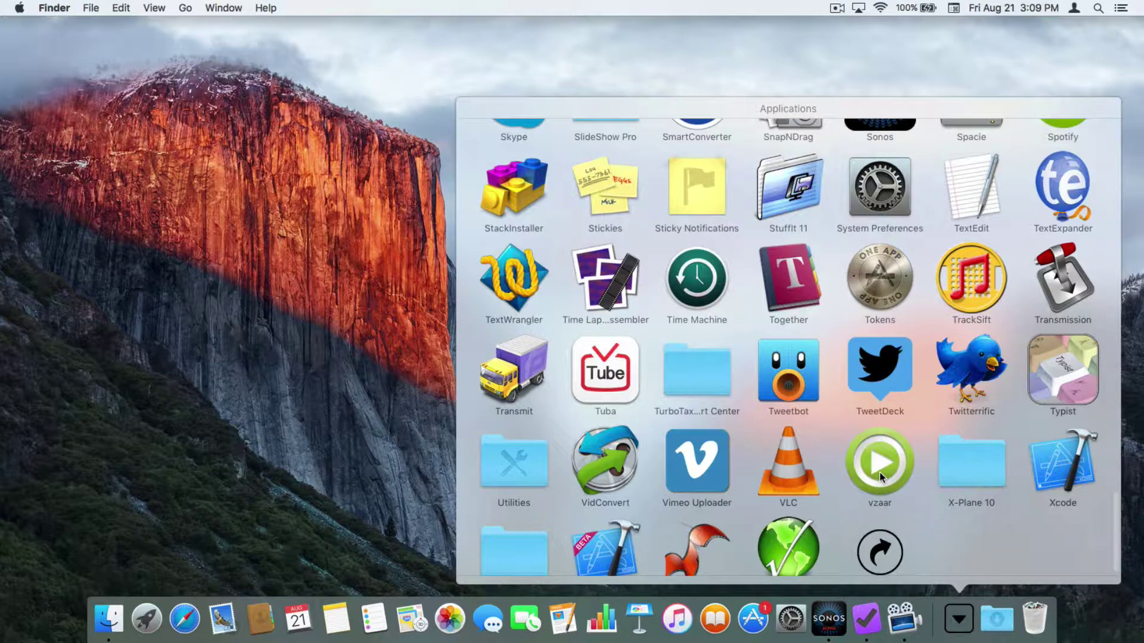
{"action": "left_click", "coordinate": [343, 385]}
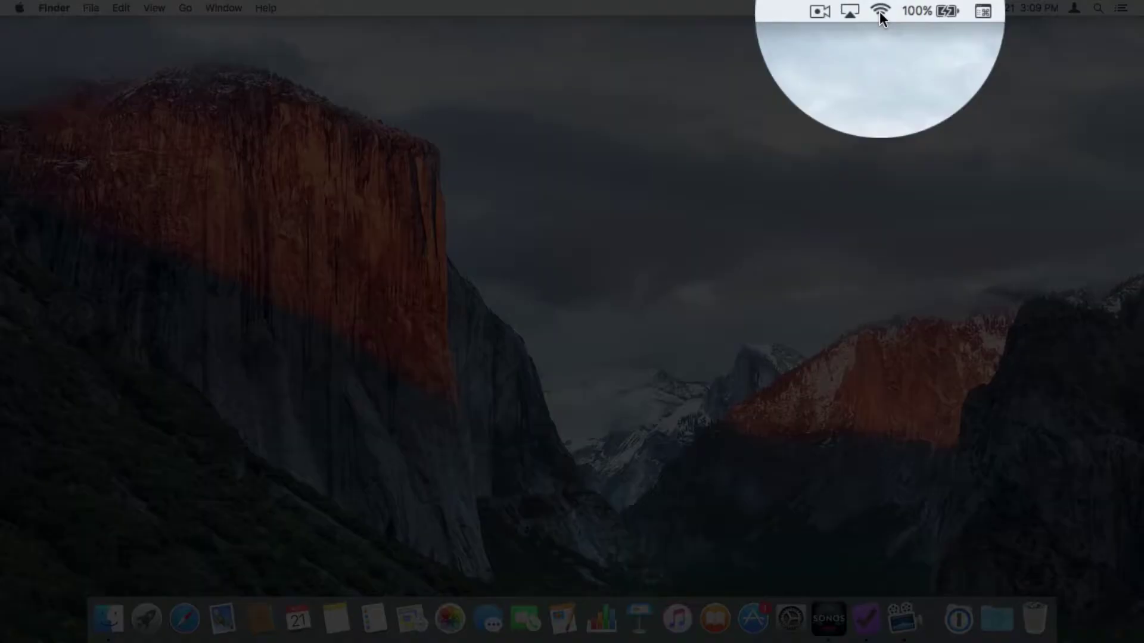
Step: Check the available Wi-Fi networks and the battery's charge and power source
{"action": "left_click", "coordinate": [879, 11]}
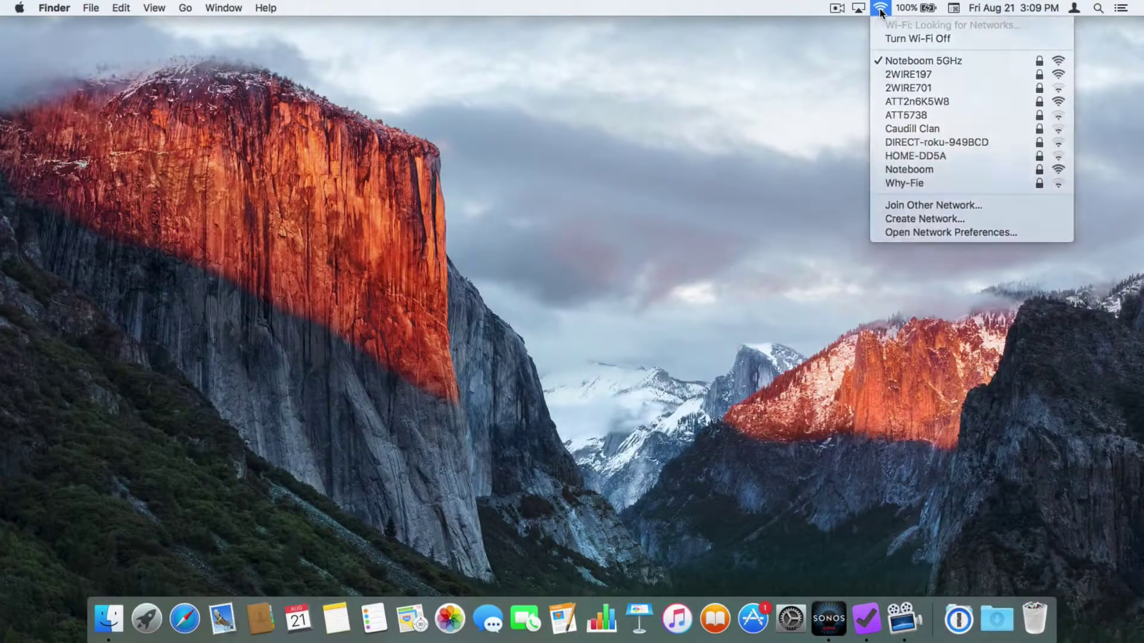
{"action": "left_click", "coordinate": [879, 12]}
{"action": "left_click", "coordinate": [922, 9]}
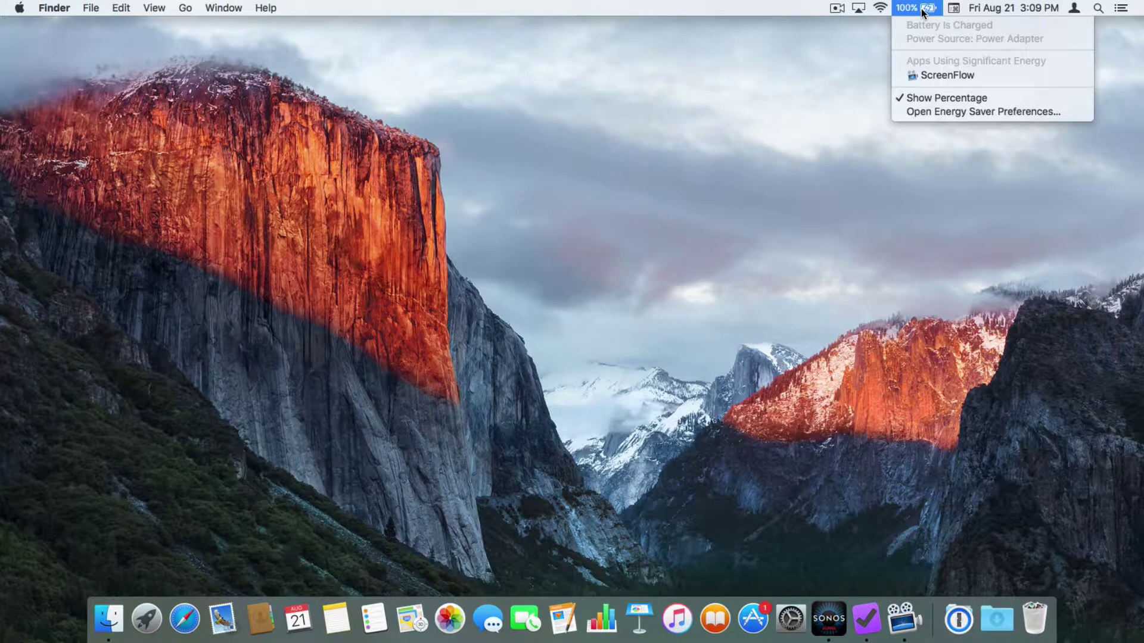
{"action": "left_click", "coordinate": [921, 8]}
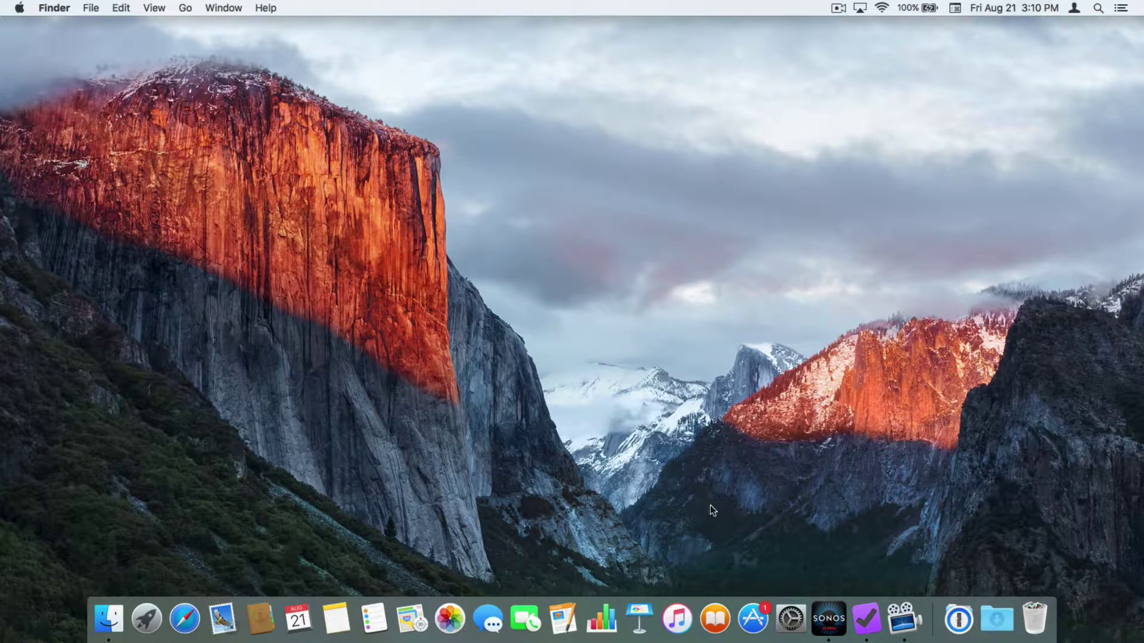
Step: Launch iBooks from the Dock, view its application commands, and quit it
{"action": "left_click", "coordinate": [715, 617]}
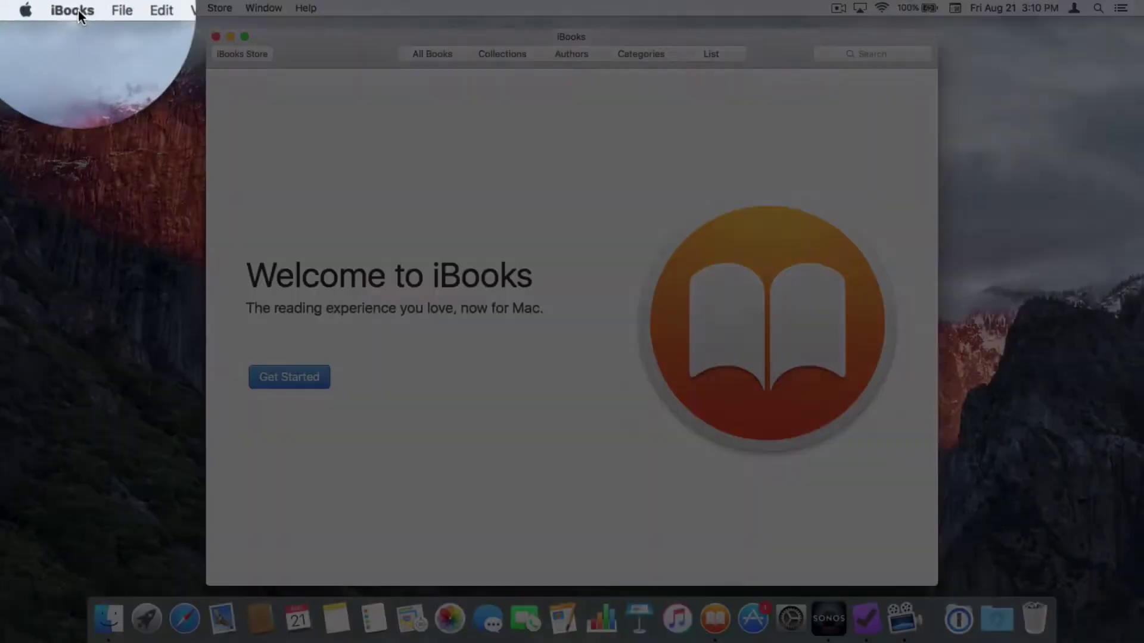
{"action": "left_click", "coordinate": [60, 8]}
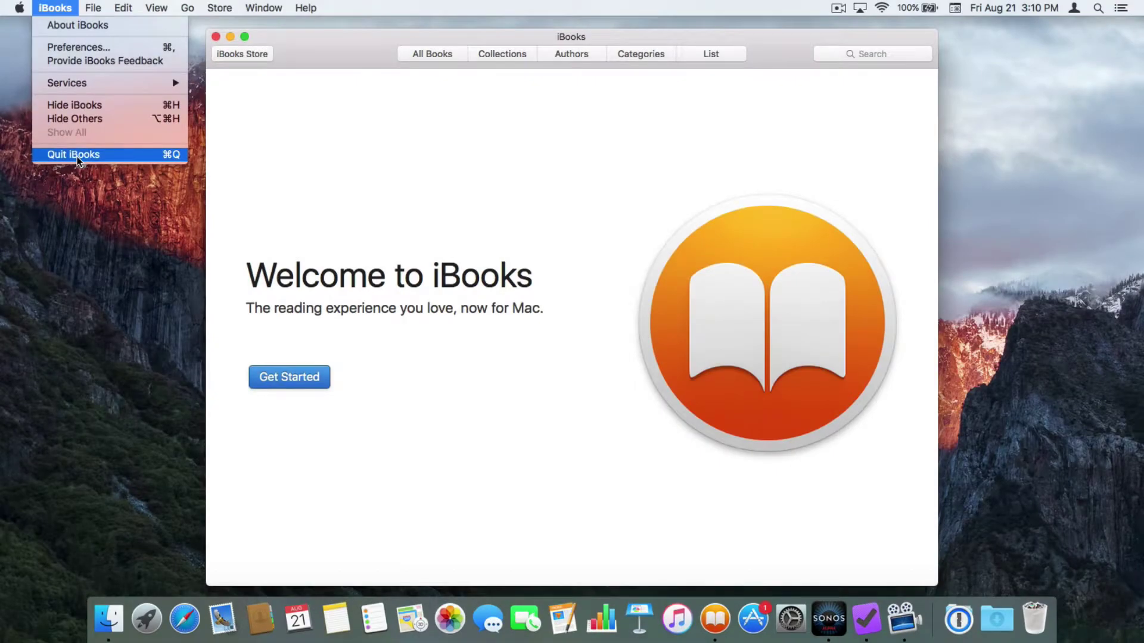
{"action": "left_click", "coordinate": [77, 156]}
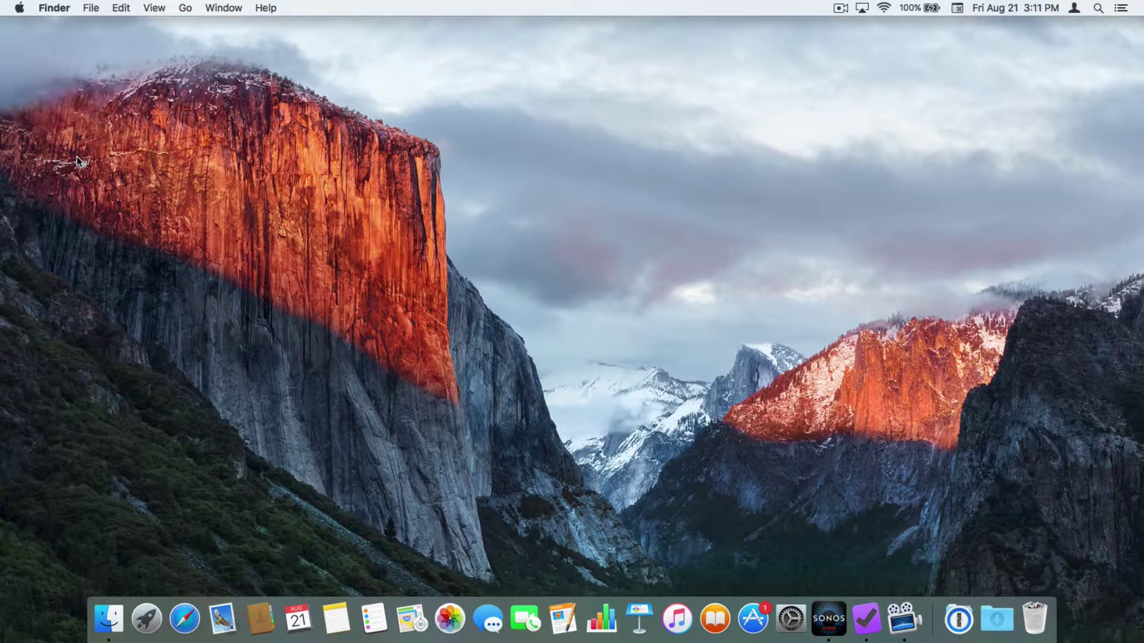
Step: Create a new folder on the desktop with the name "untitled folder" and make an alias of it
{"action": "left_click", "coordinate": [91, 10]}
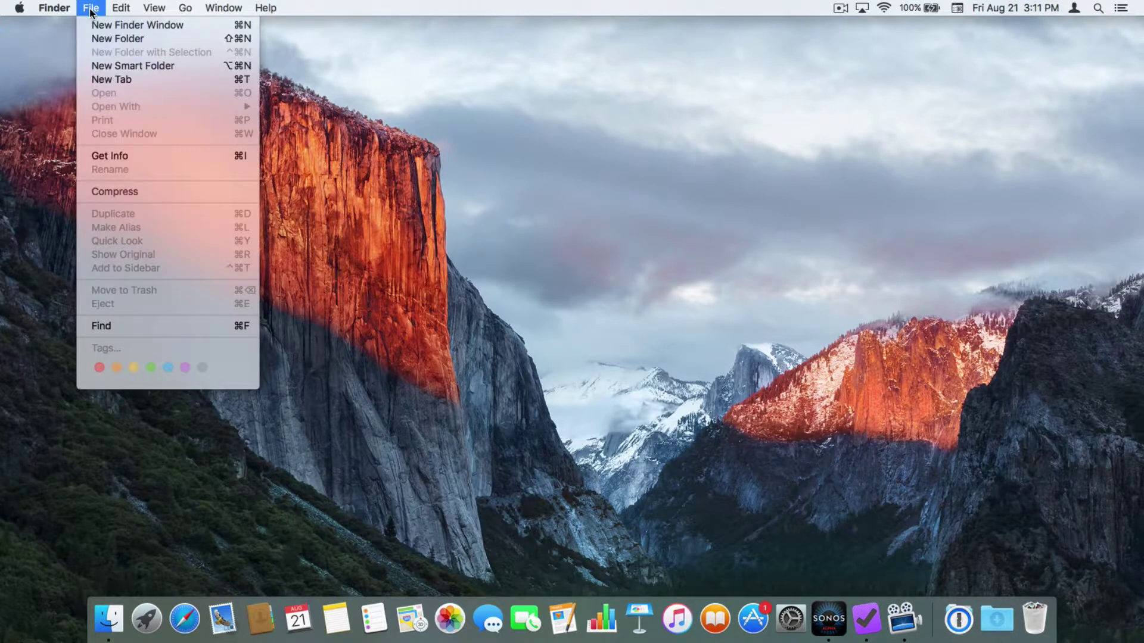
{"action": "left_click", "coordinate": [108, 39]}
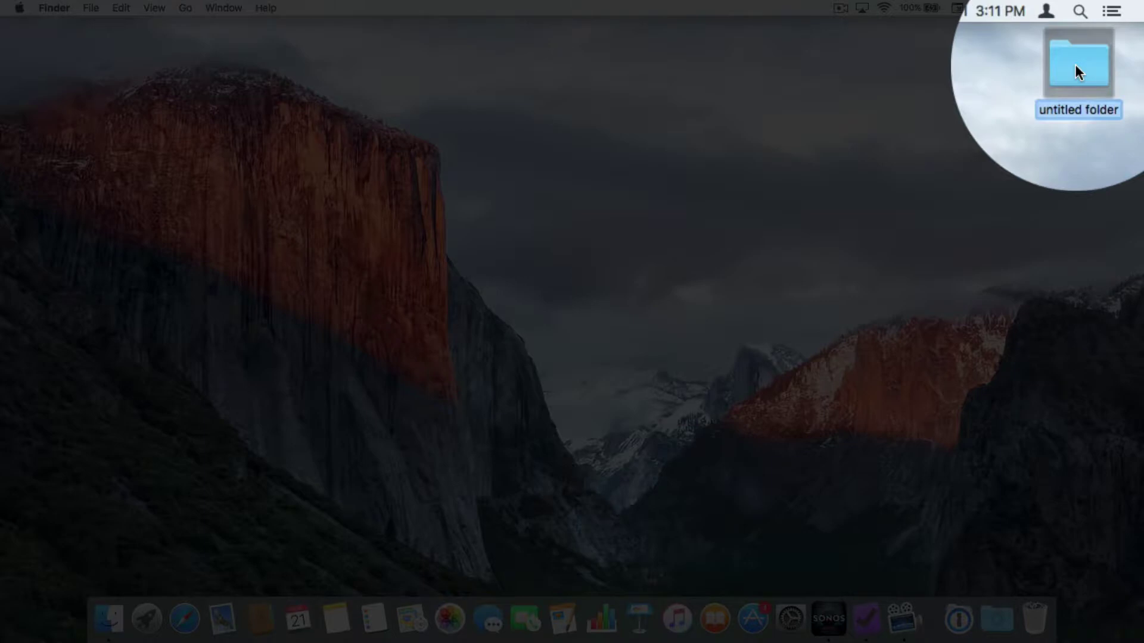
{"action": "key", "text": "Return"}
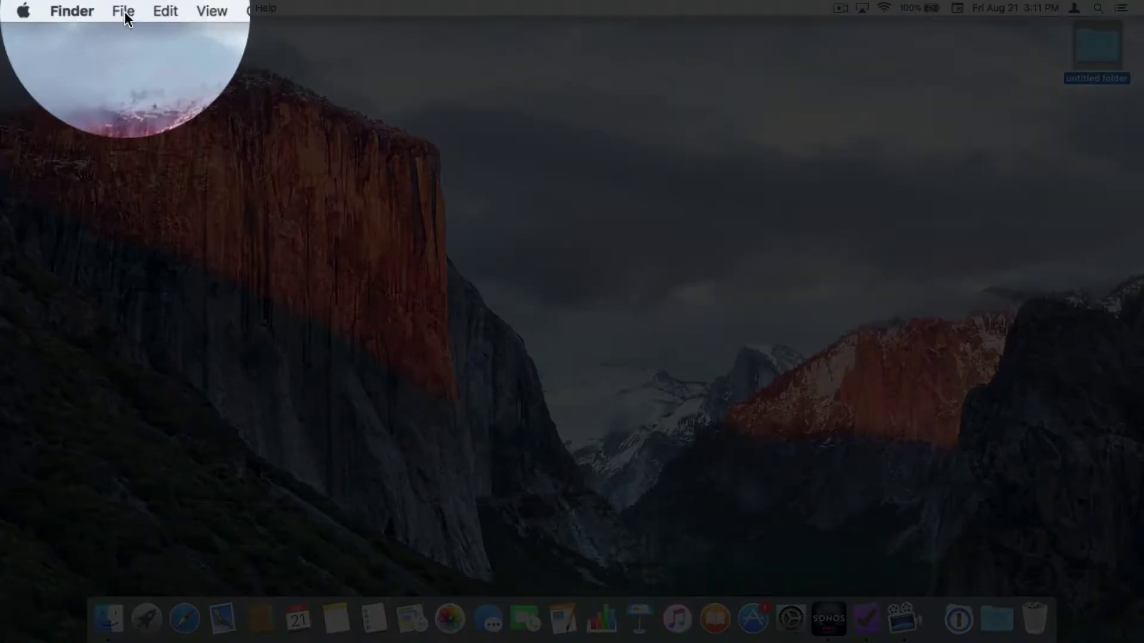
{"action": "left_click", "coordinate": [124, 12]}
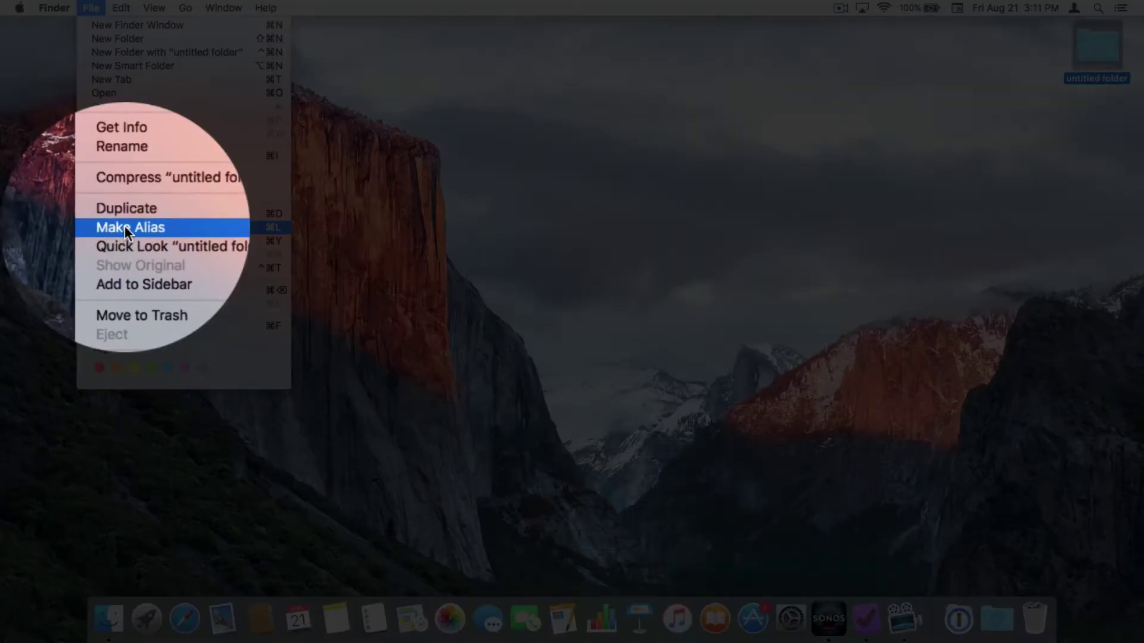
{"action": "left_click", "coordinate": [124, 227]}
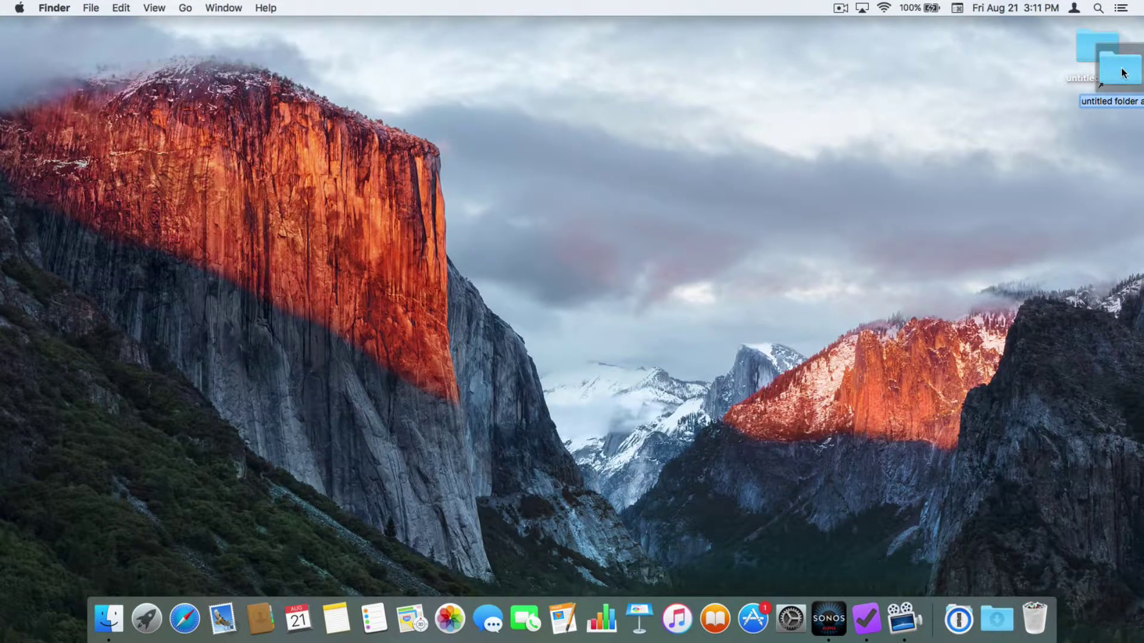
Step: Place the folder alias directly below the original folder on the desktop, and move the alias to the Trash
{"action": "left_click_drag", "start_coordinate": [1120, 68], "coordinate": [1087, 124]}
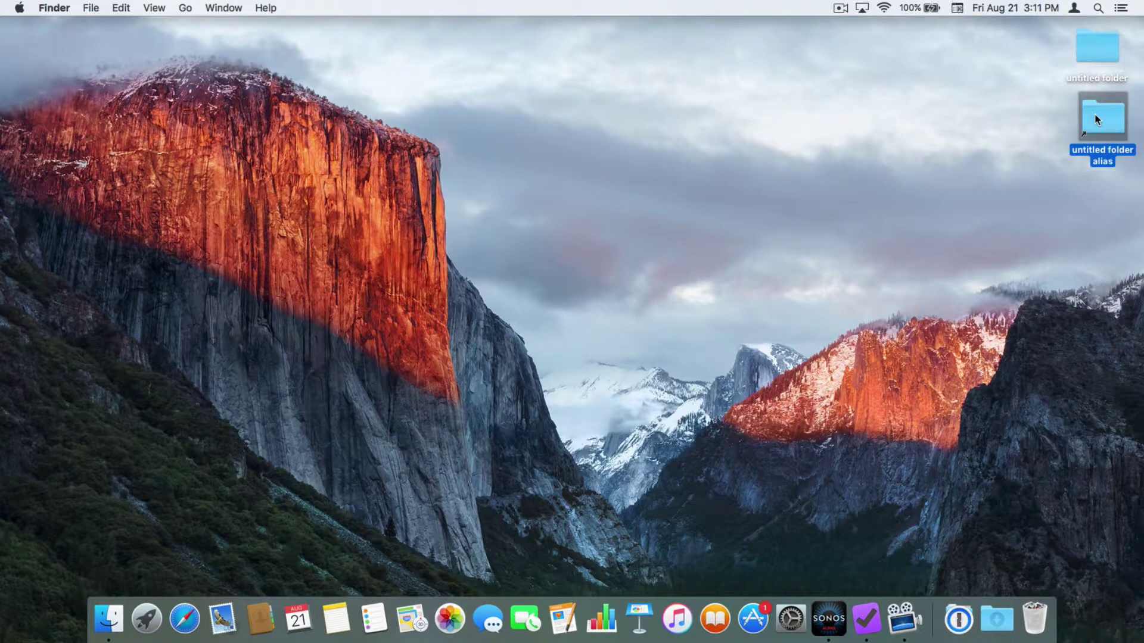
{"action": "key", "text": "super+BackSpace"}
Step: View the commands available for the desktop's "untitled folder", including Make Alias, and dismiss them without choosing one
{"action": "left_click", "coordinate": [1092, 45]}
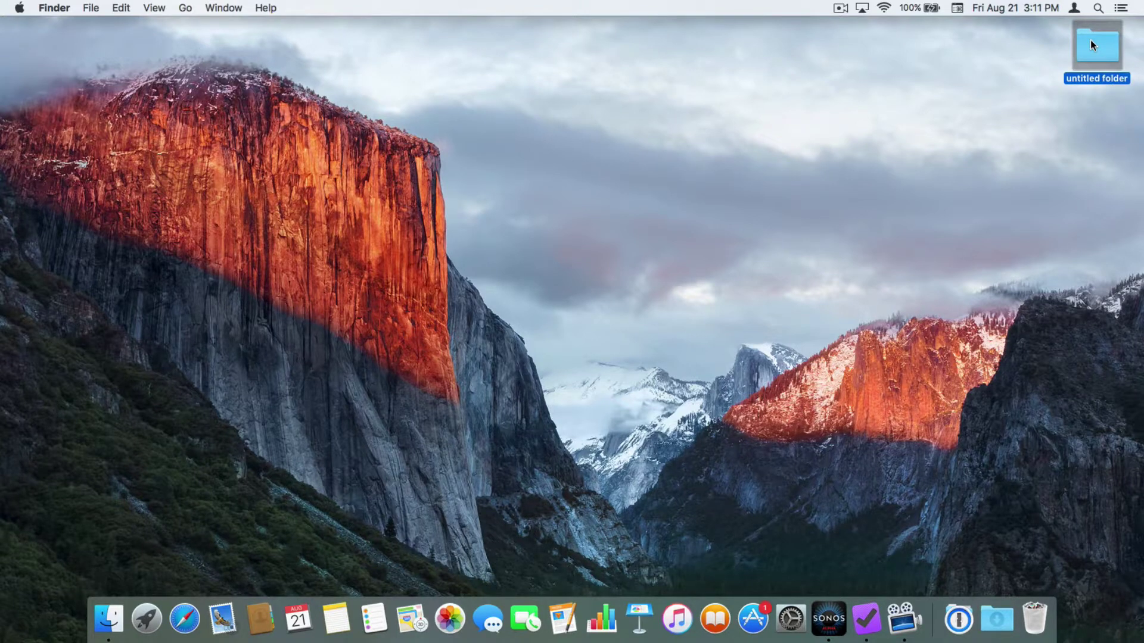
{"action": "key", "text": "ctrl"}
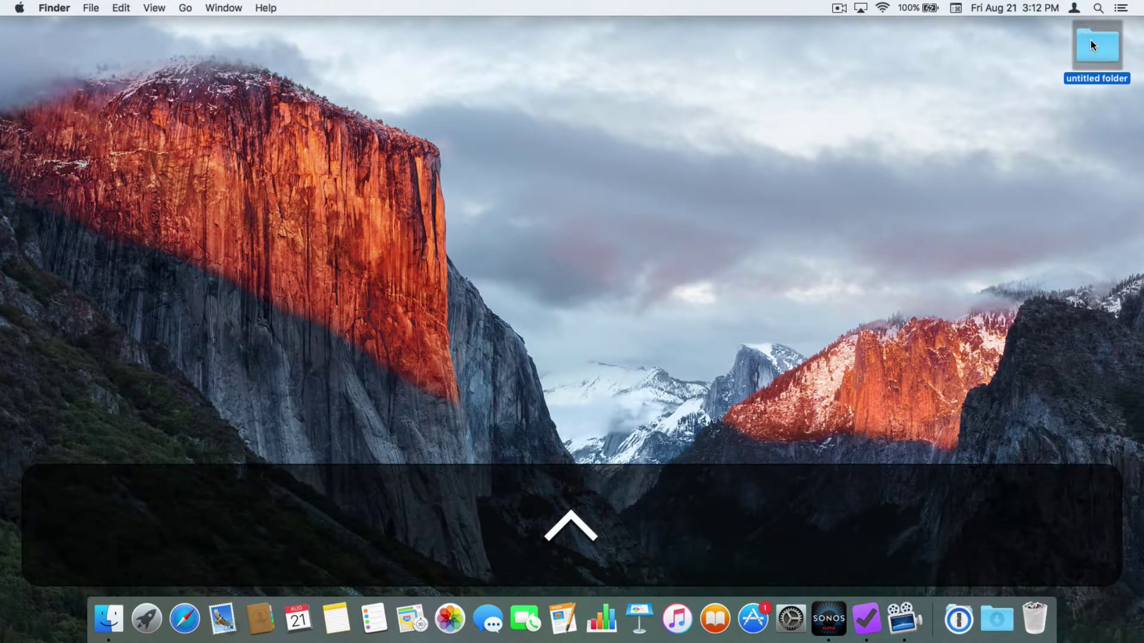
{"action": "left_click", "coordinate": [1091, 40], "text": "ctrl"}
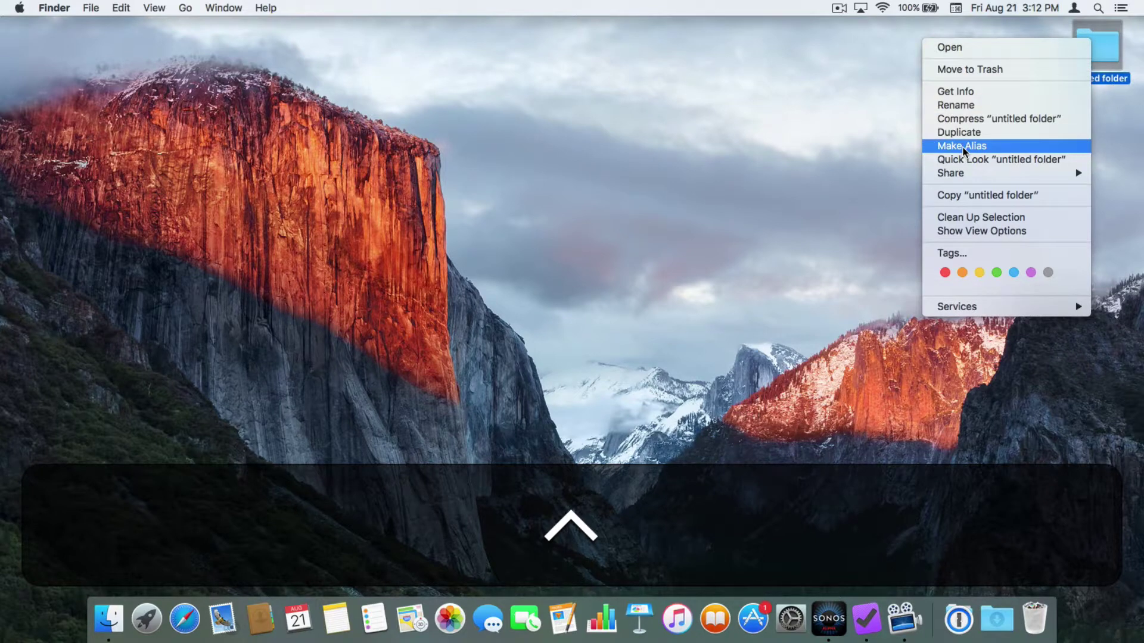
{"action": "left_click", "coordinate": [704, 169]}
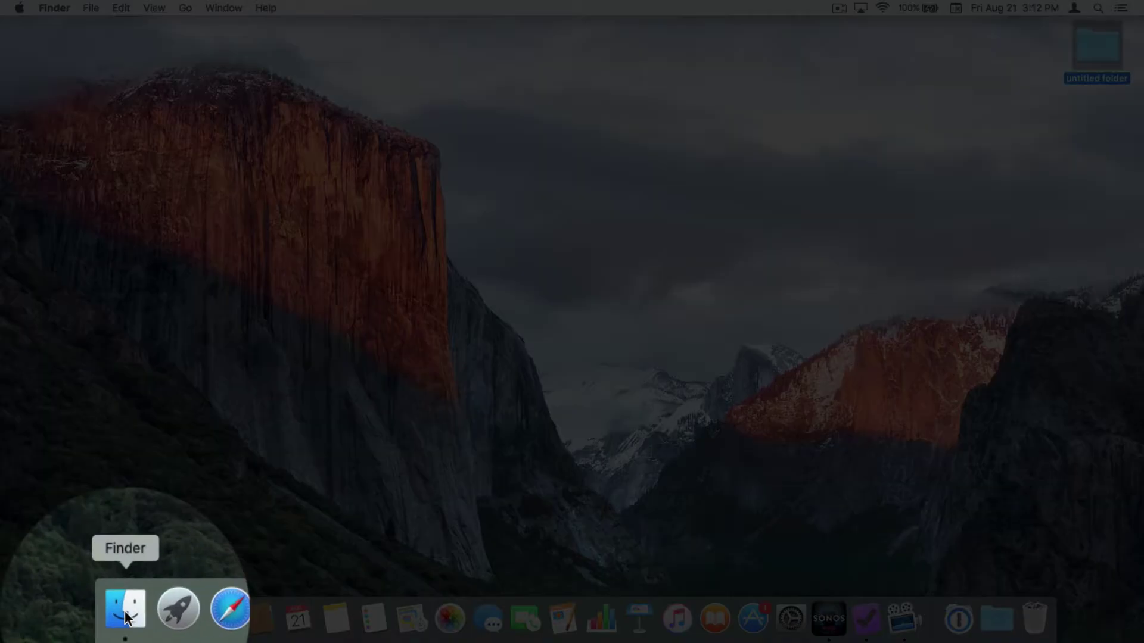
Step: Bring up a Finder window from the Dock and open the Pictures folder inside the home folder
{"action": "left_click", "coordinate": [126, 617]}
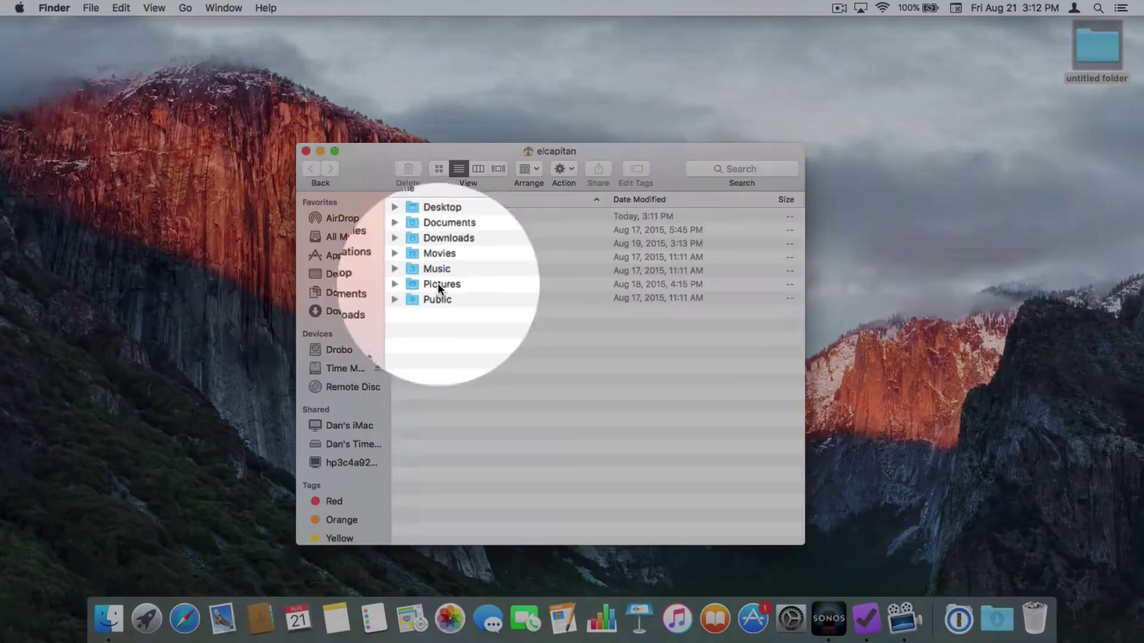
{"action": "double_click", "coordinate": [437, 284]}
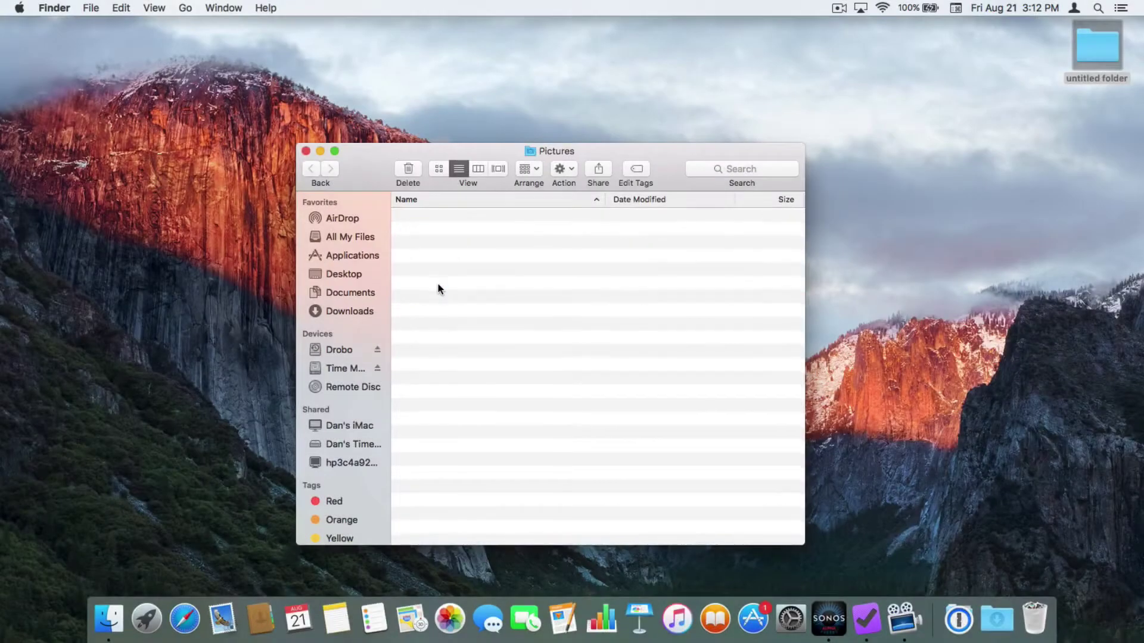